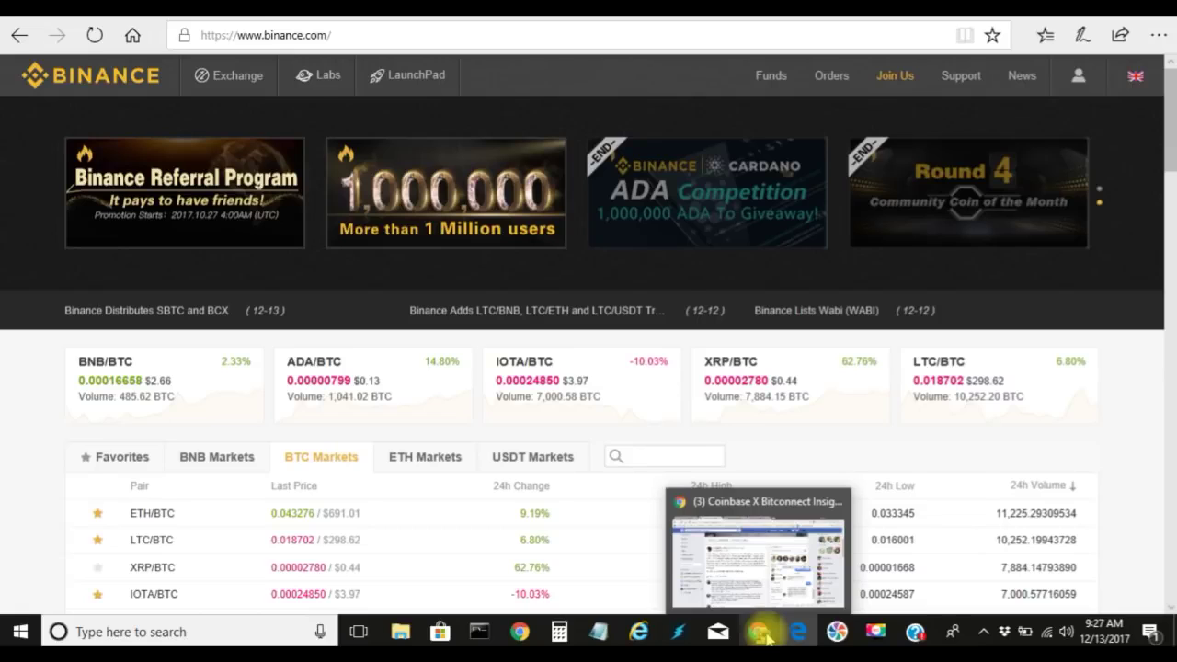
Switch from the Binance markets page to the Chrome window showing the Facebook group
left_click(764, 635)
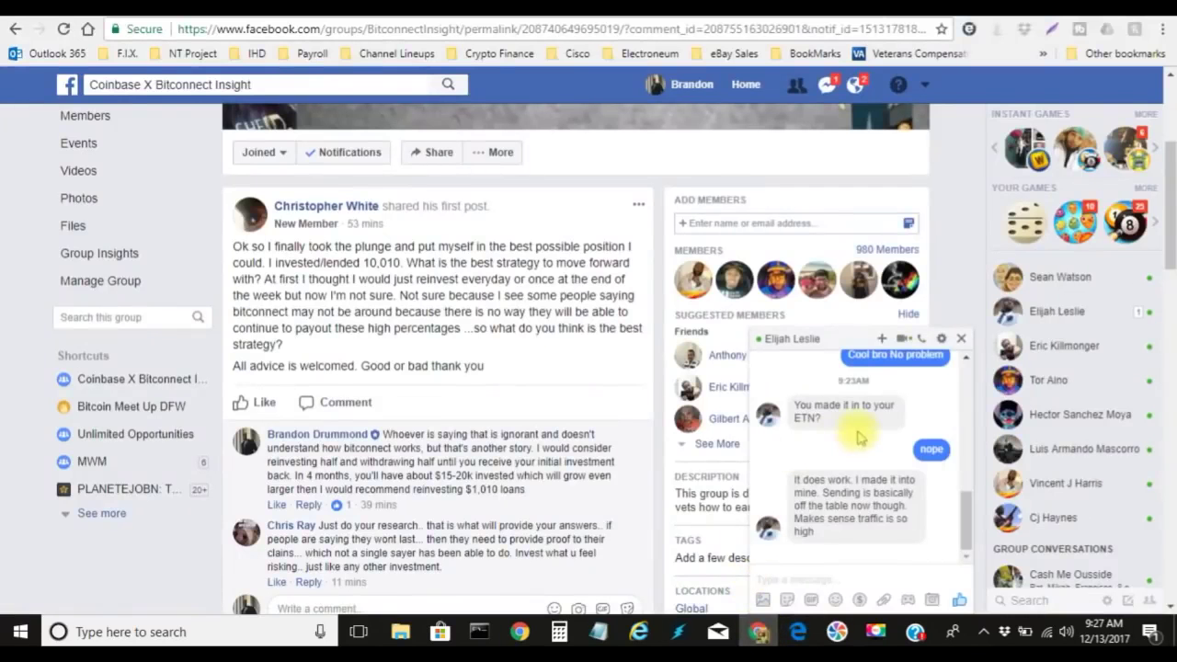
Close the Facebook chat and scroll through the Bitconnect dashboard's wallet balances
left_click(961, 338)
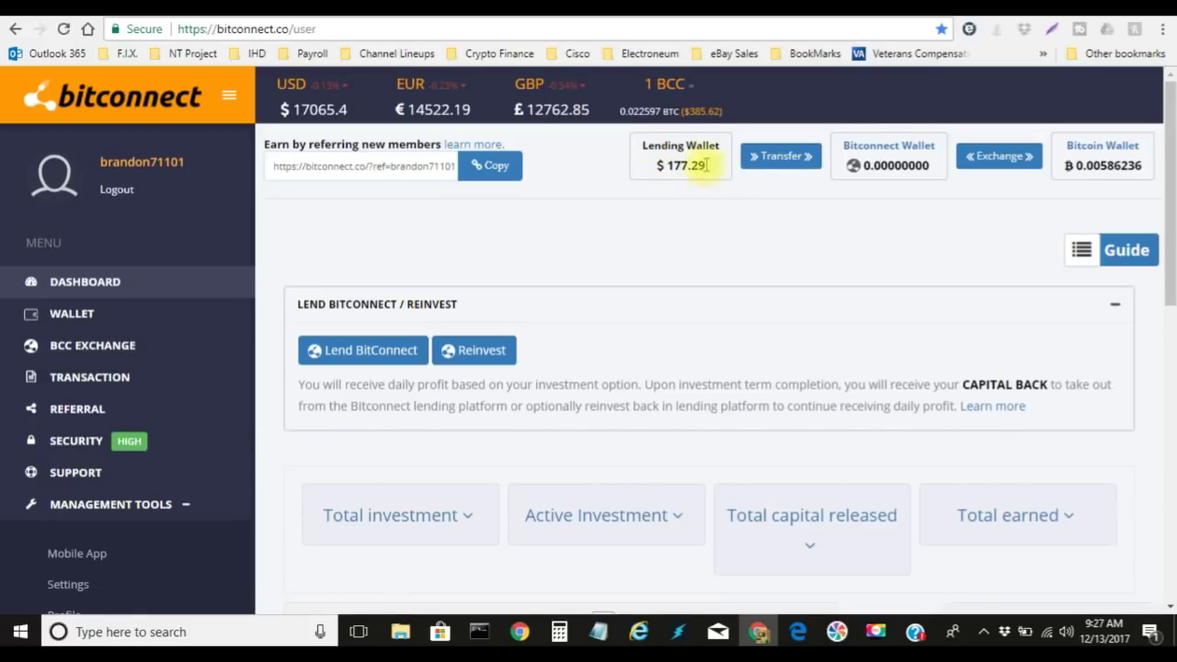
scroll(666, 252, "down", 1)
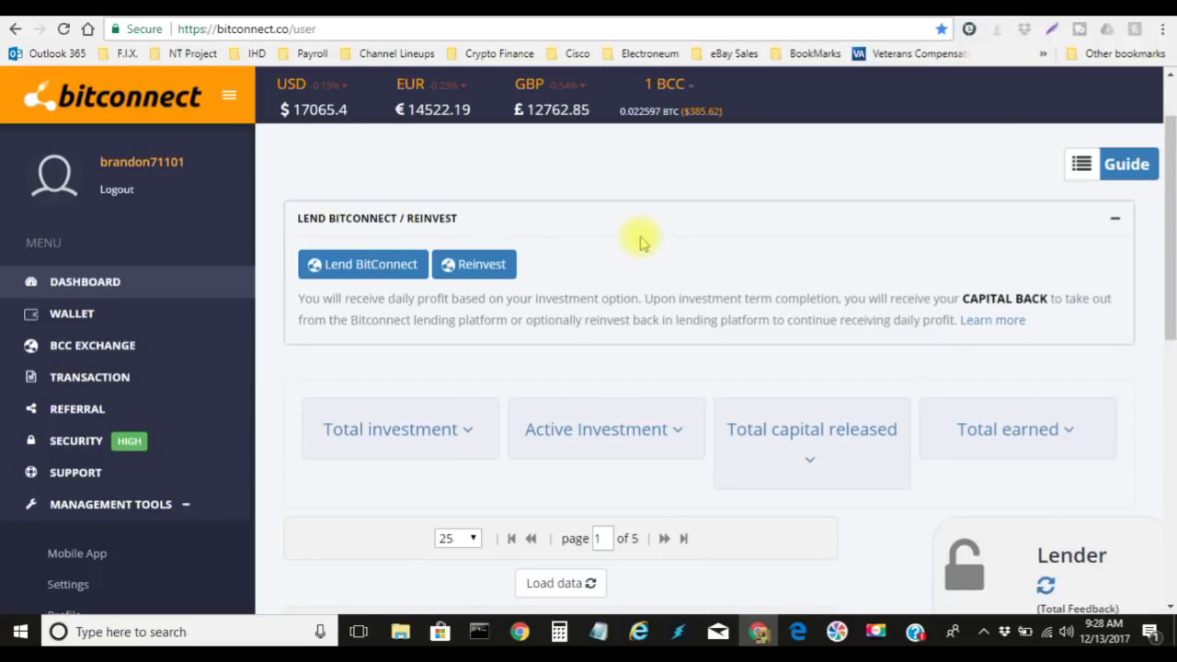
scroll(641, 241, "down", 2)
scroll(640, 241, "down", 1)
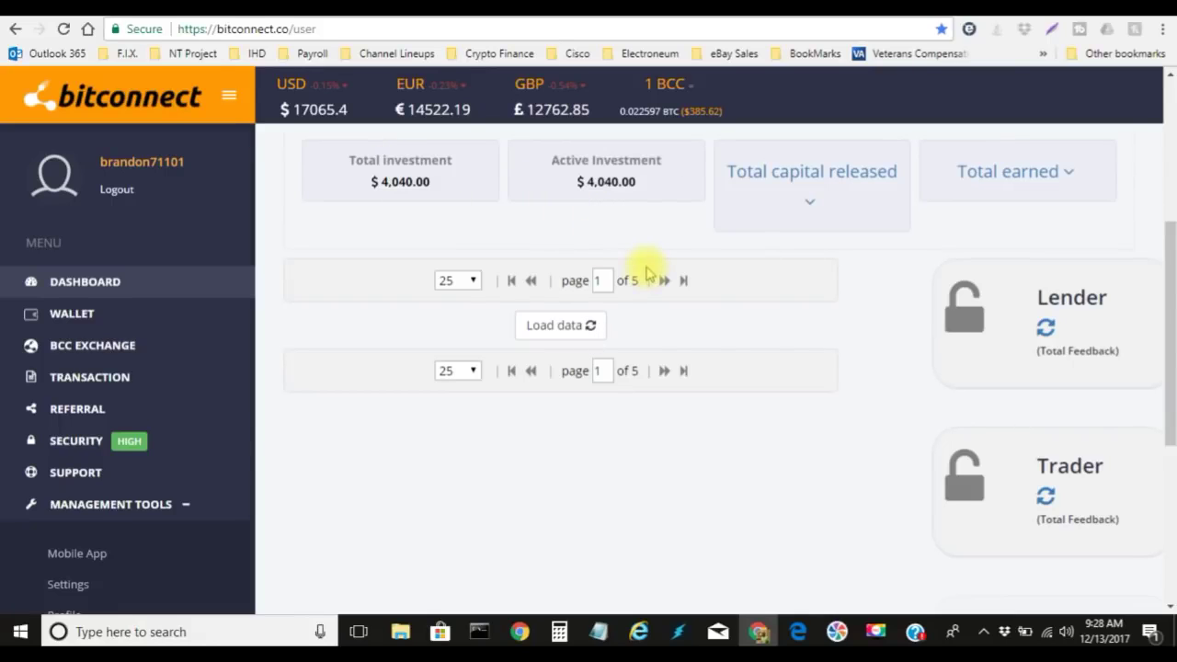
scroll(646, 273, "up", 2)
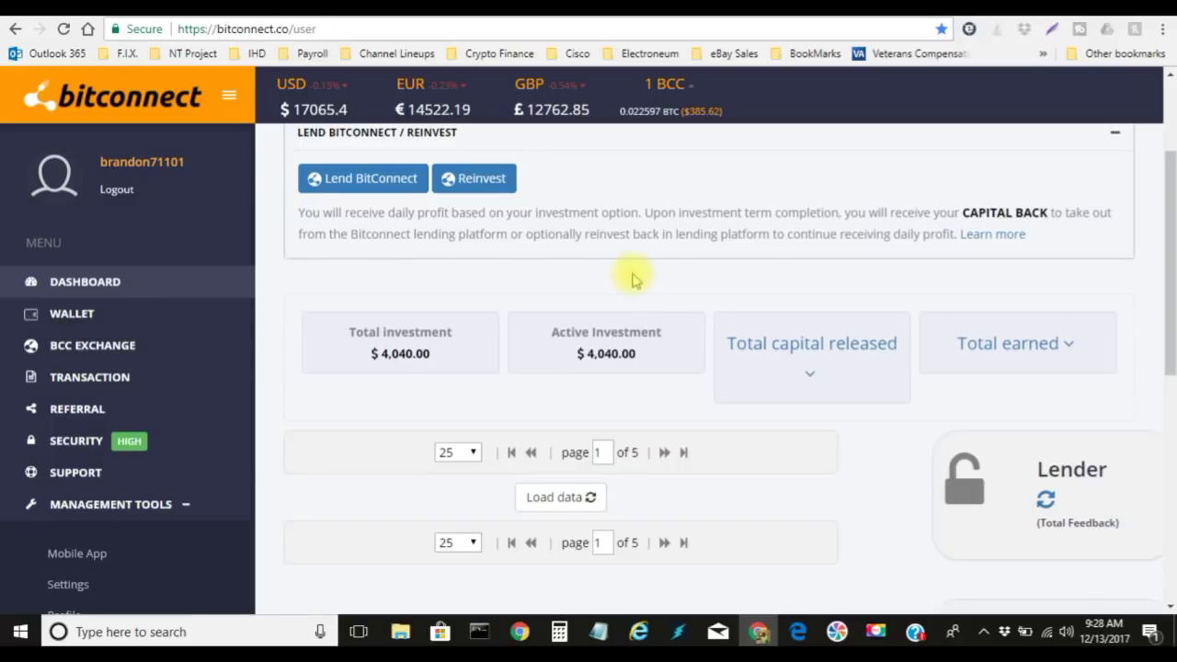
scroll(633, 280, "up", 2)
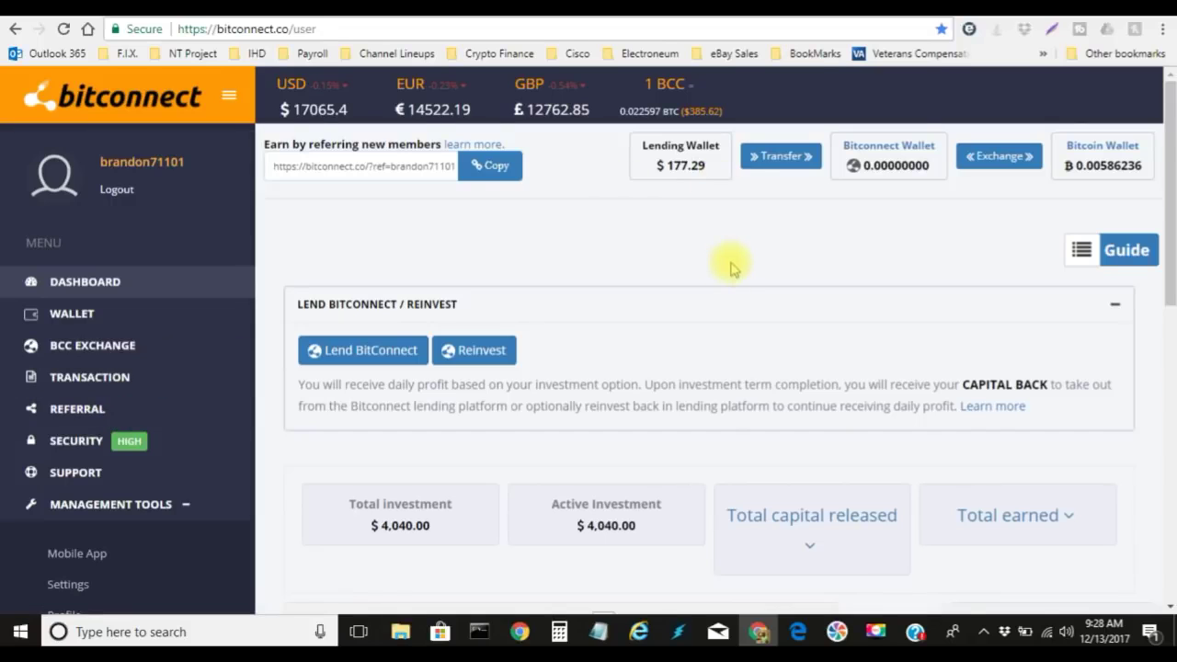
Scroll down past the investment totals and go to the Bitconnect Wallet page
scroll(730, 263, "down", 2)
scroll(732, 267, "down", 1)
scroll(730, 265, "down", 2)
scroll(730, 266, "down", 2)
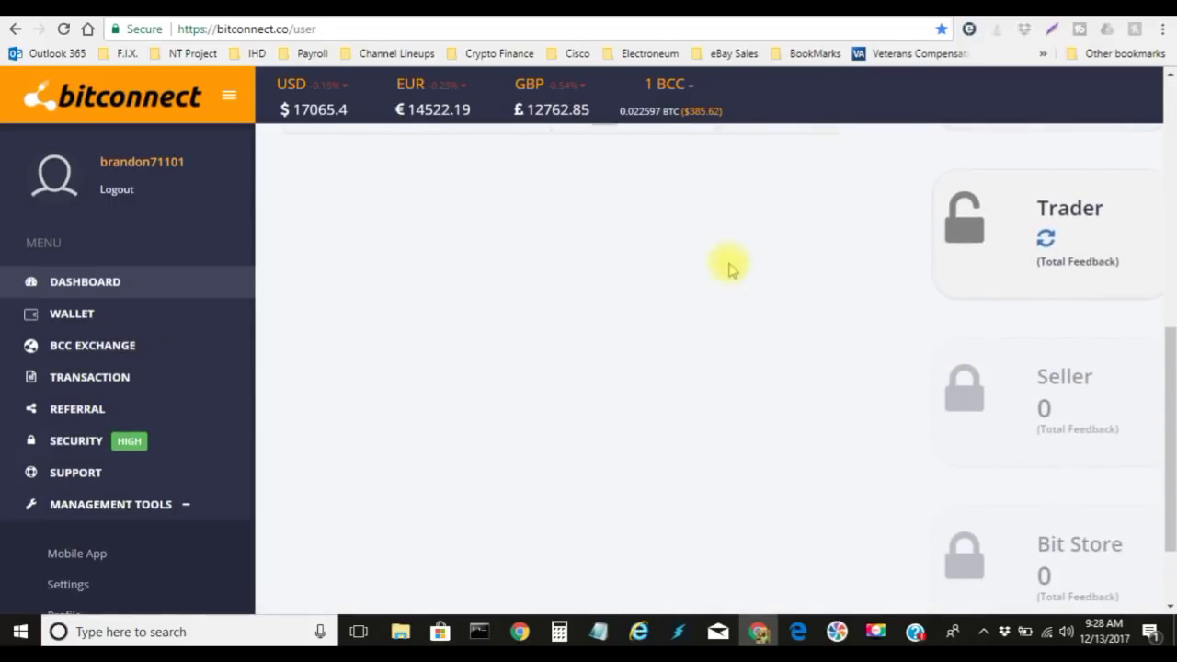
left_click(56, 314)
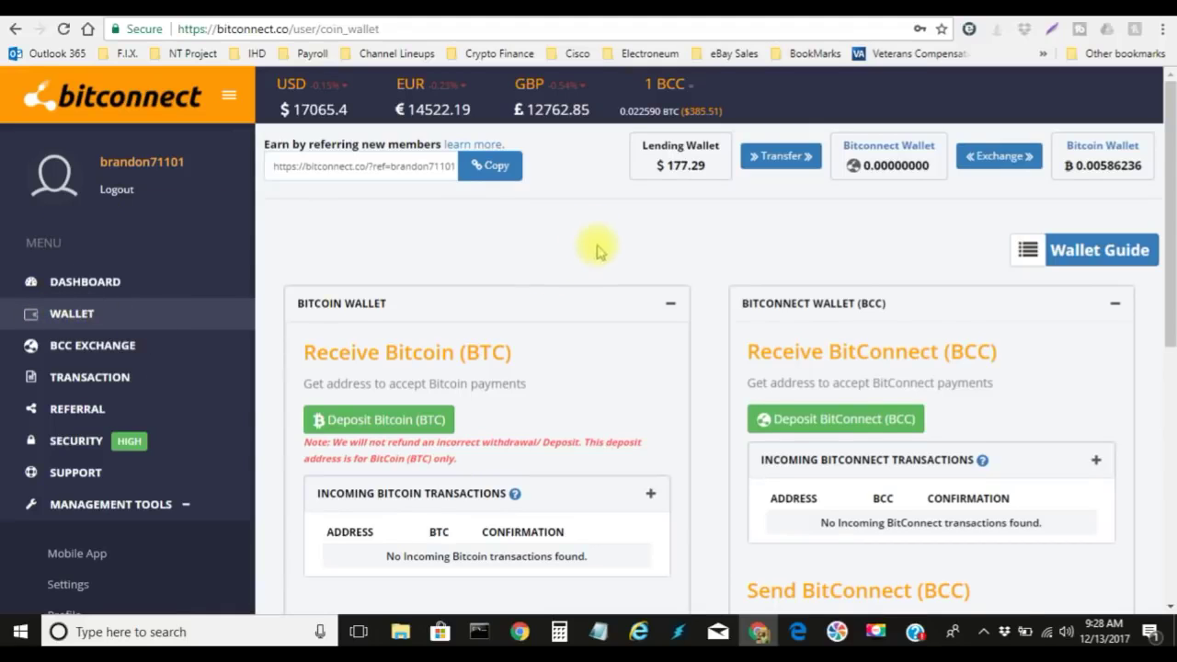
Check the Send Bitcoin form's 0.00586236 BTC balance, then switch to Binance
scroll(631, 261, "down", 3)
scroll(512, 241, "up", 2)
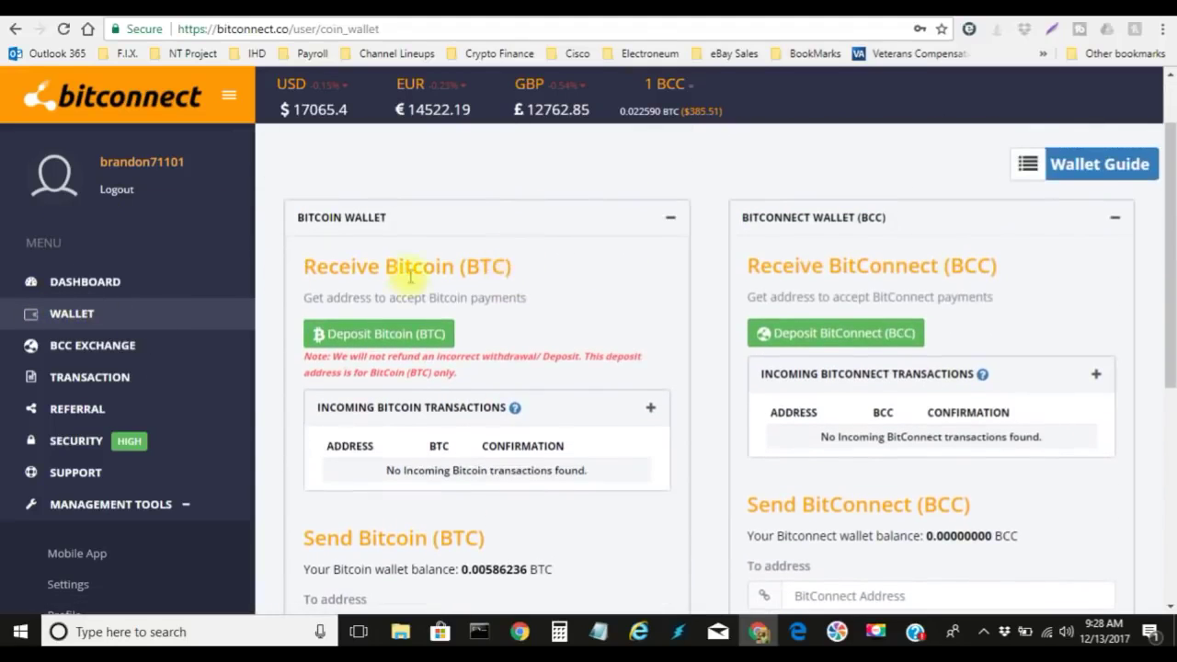
scroll(533, 276, "down", 3)
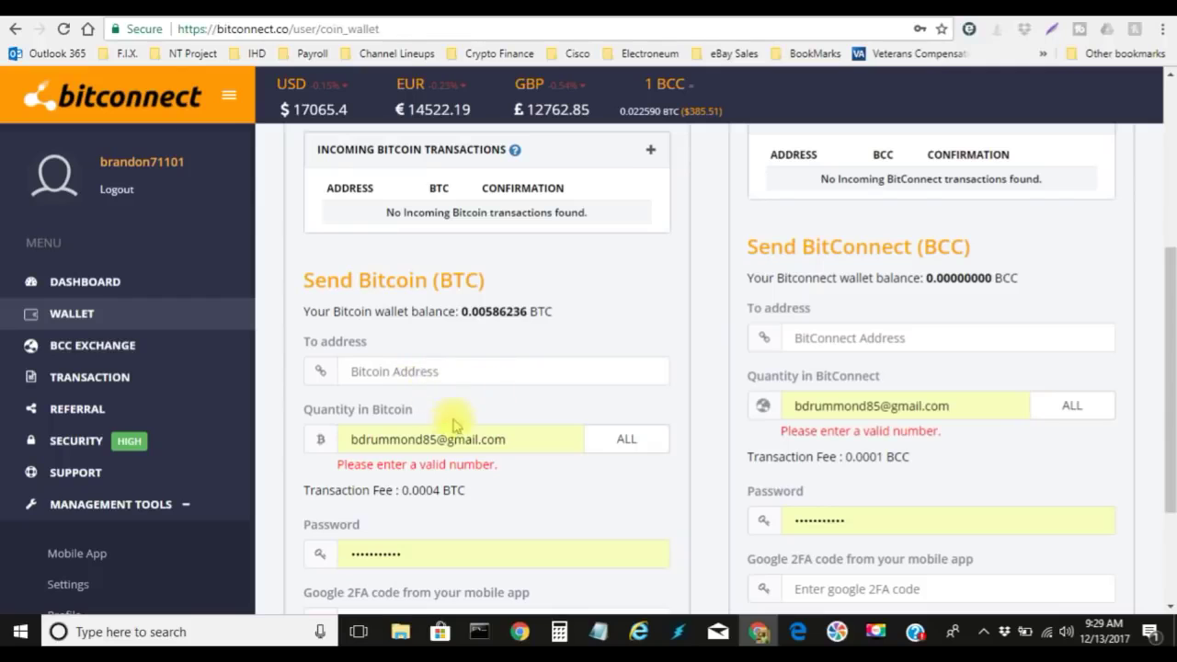
left_click(798, 632)
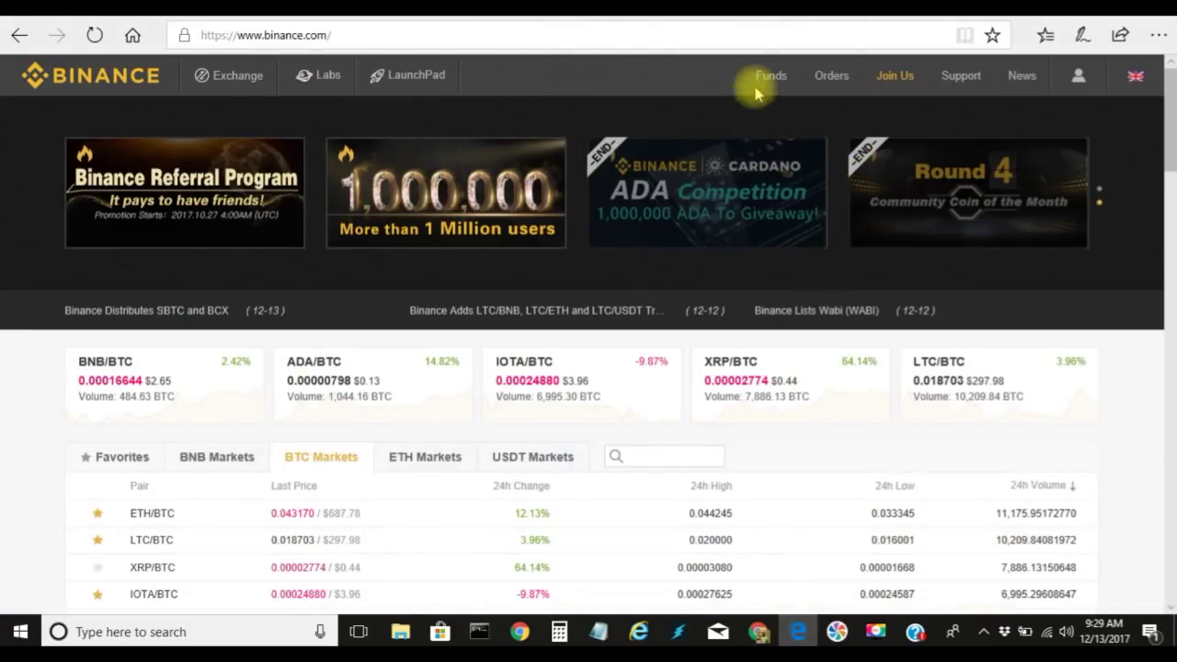
mouse_move(771, 75)
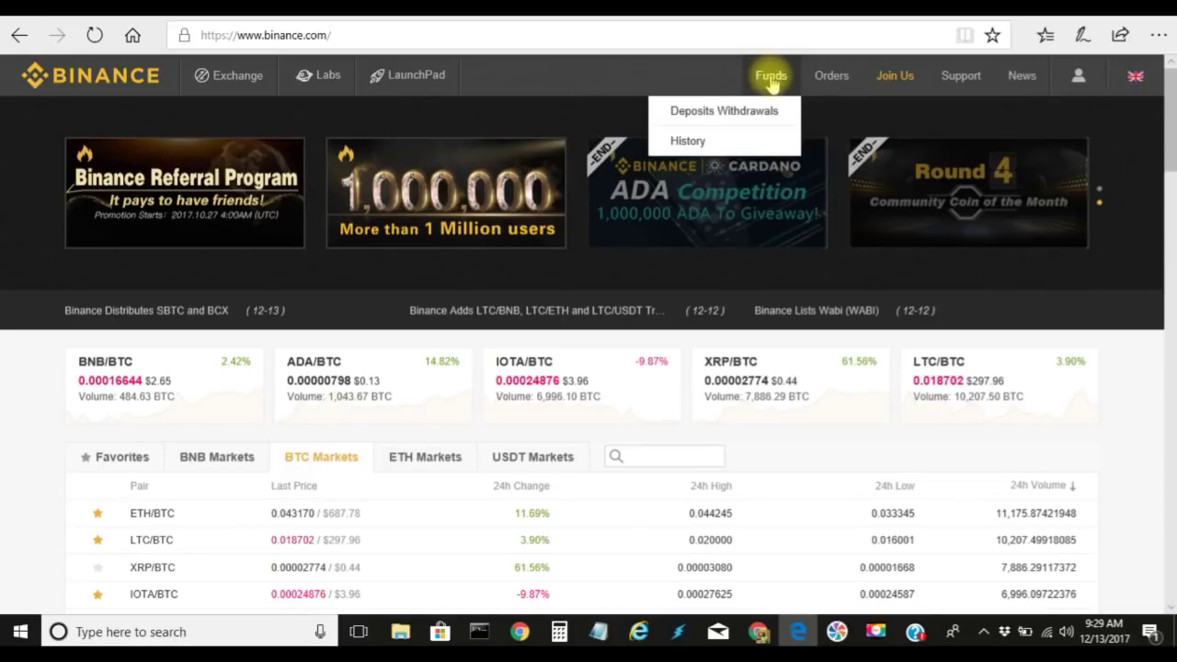
Copy the BTC deposit address from Funds > Deposits Withdrawals
left_click(718, 121)
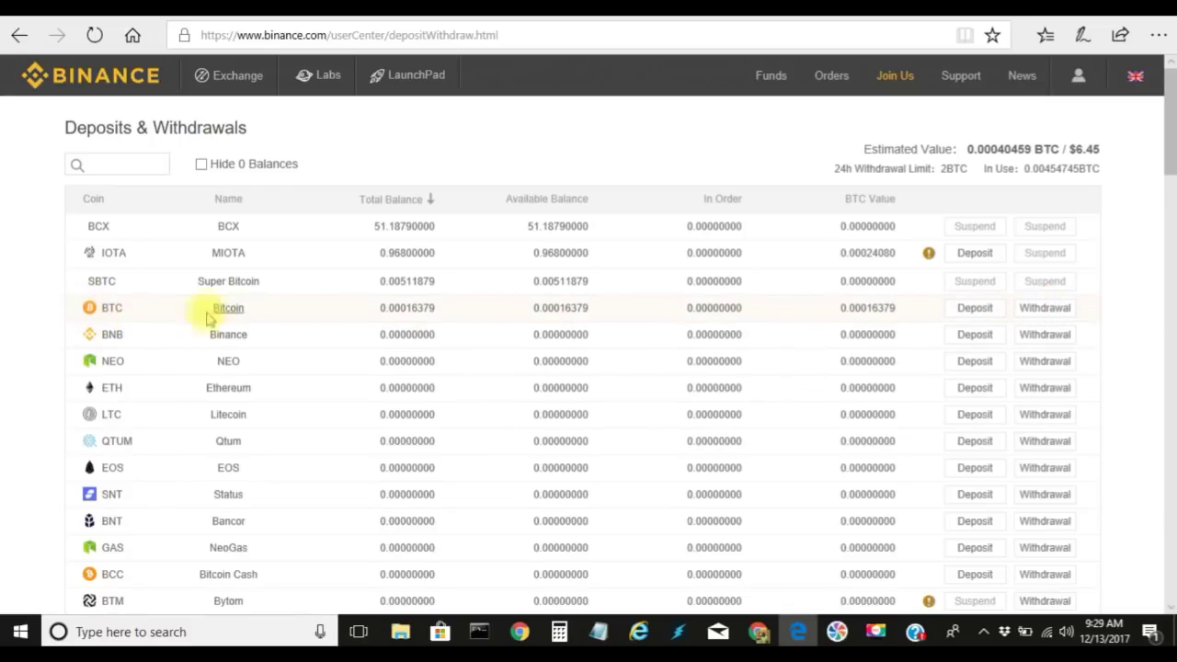
left_click(966, 311)
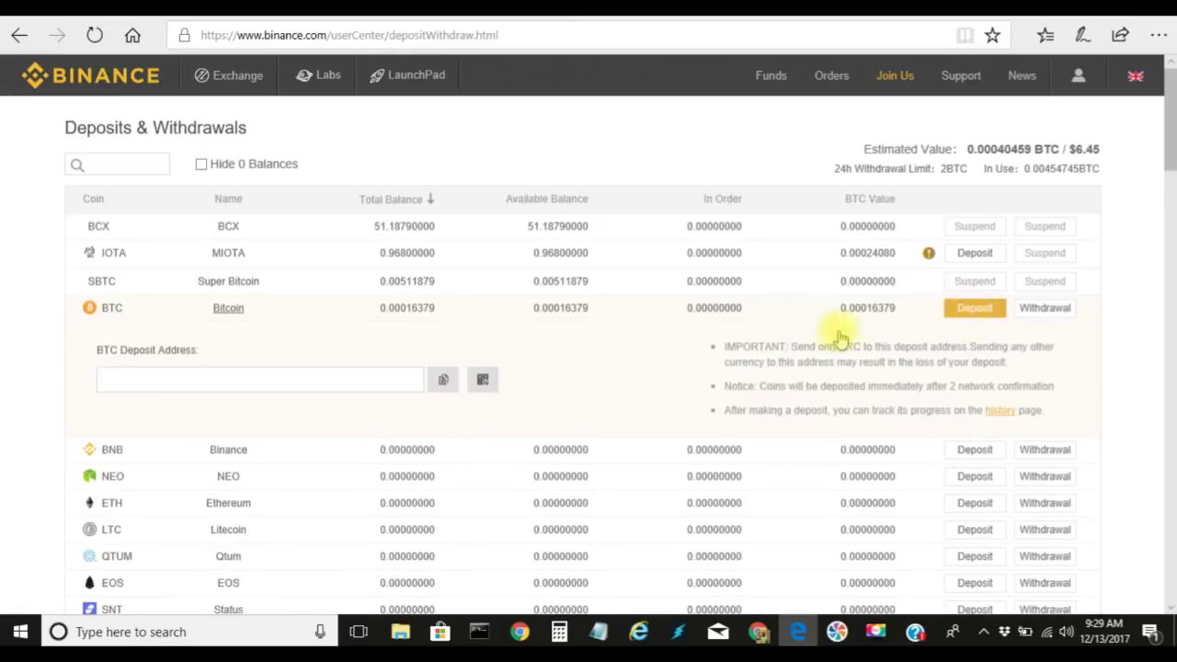
left_click(444, 383)
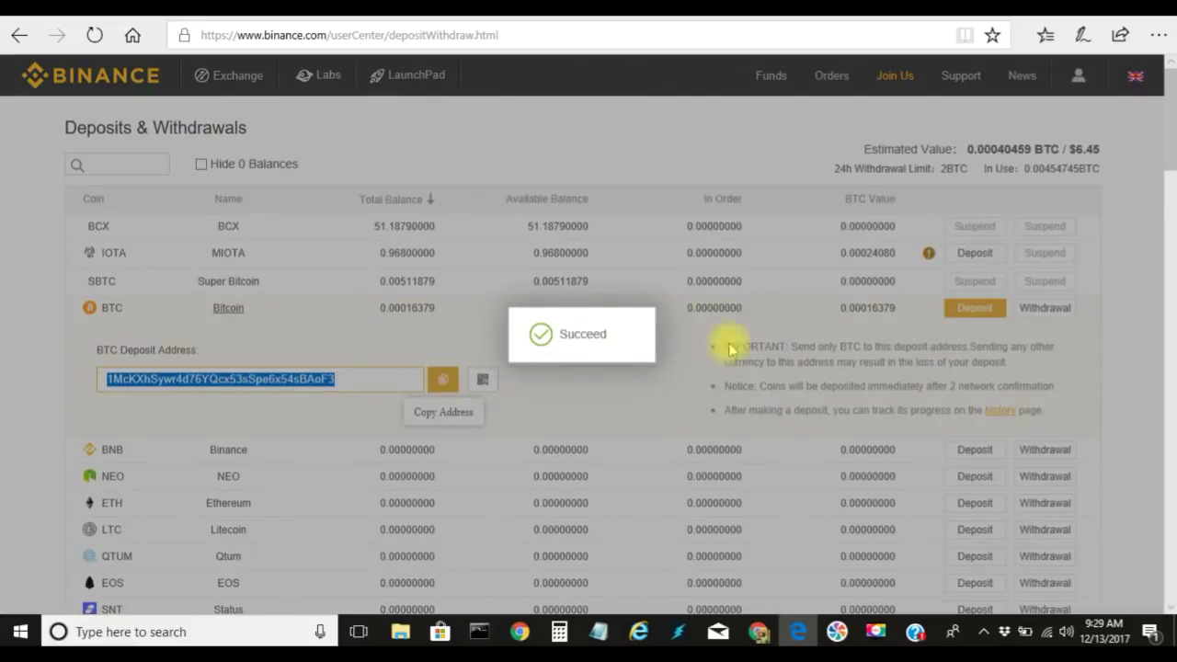
Fill in Bitconnect's send form with the Binance address and the full 0.00546236 BTC balance
left_click(757, 631)
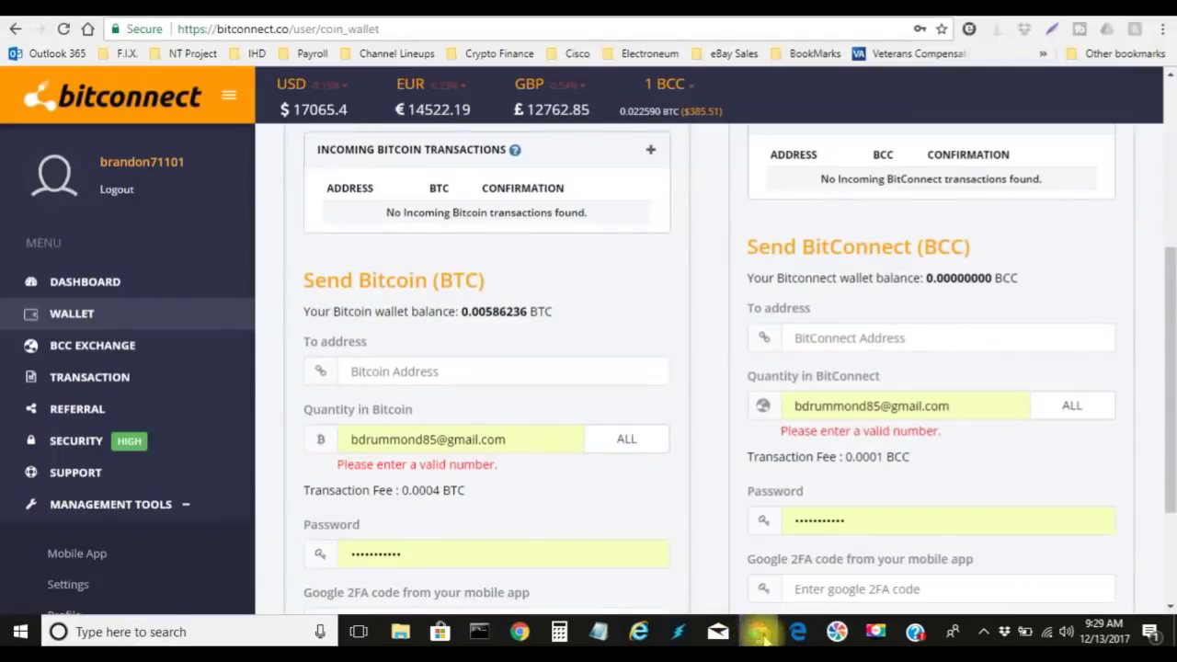
left_click(433, 372)
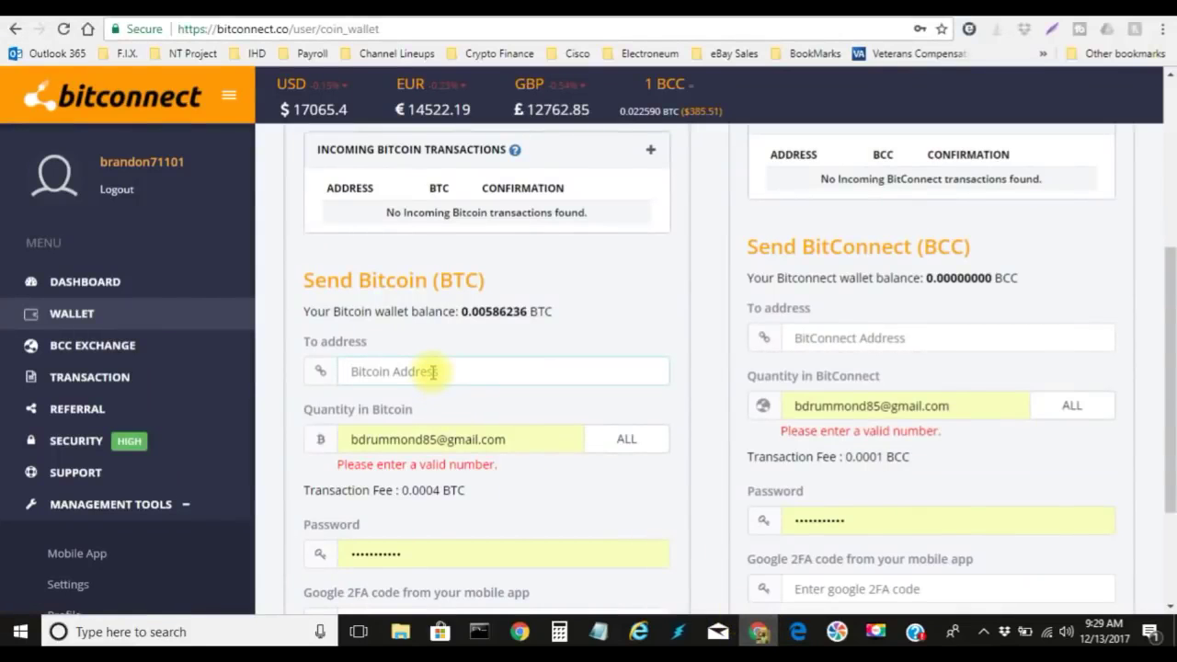
key("ctrl+v")
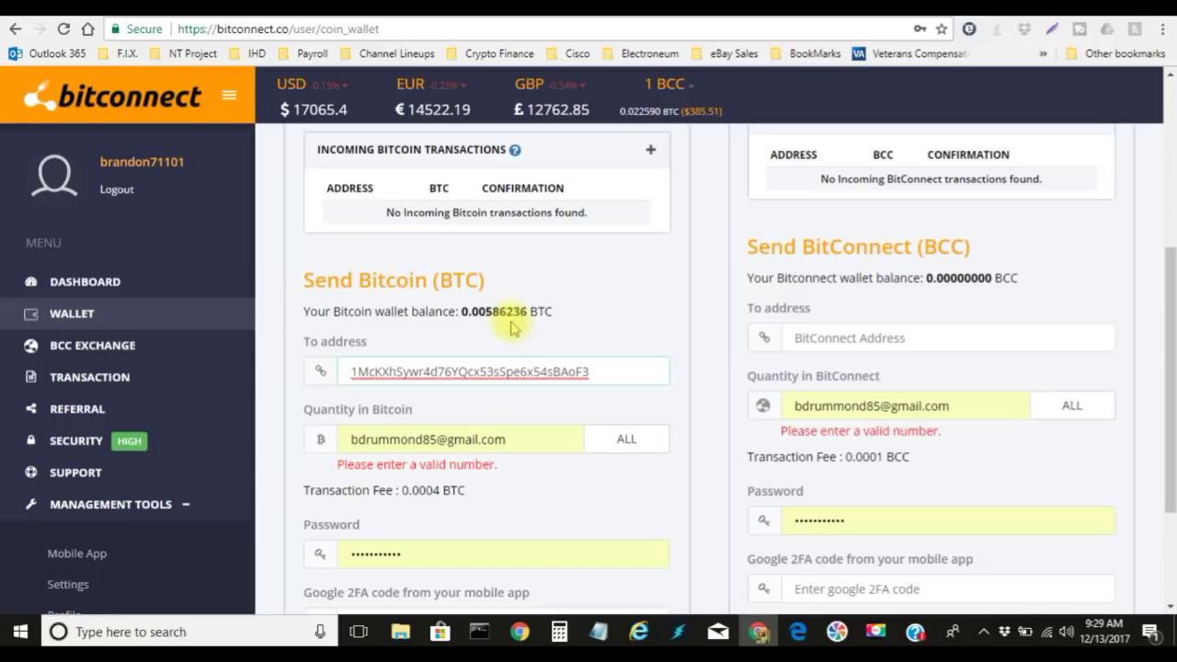
left_click(544, 444)
double_click(543, 441)
key("ctrl+a")
key("BackSpace")
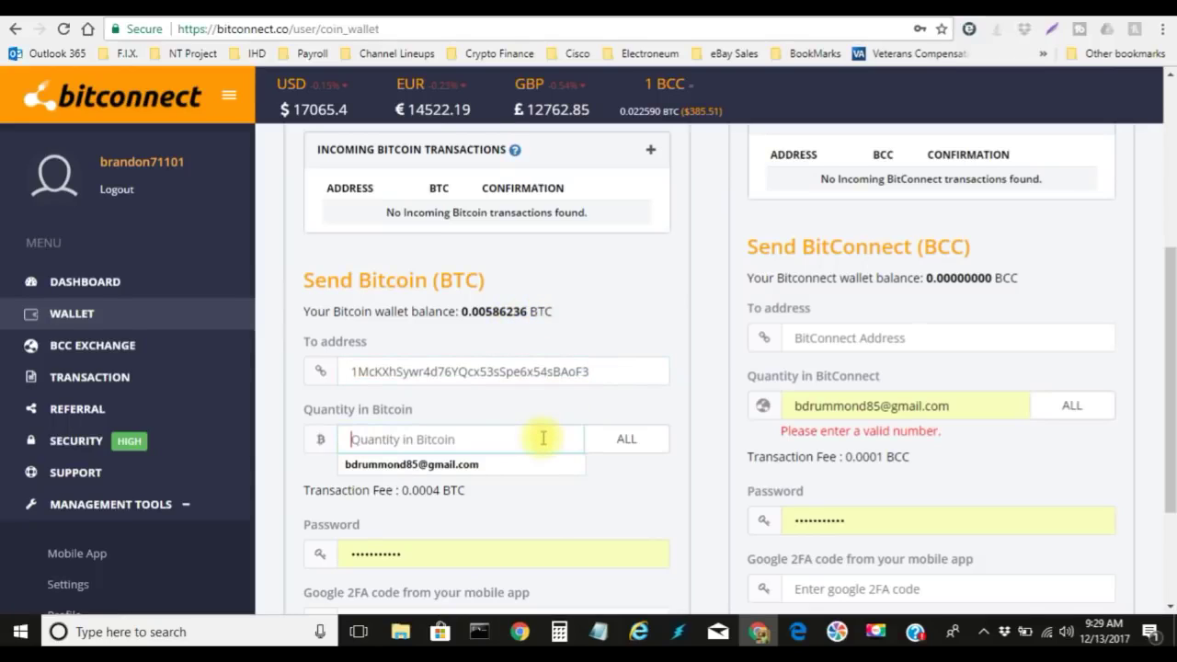
left_click(629, 440)
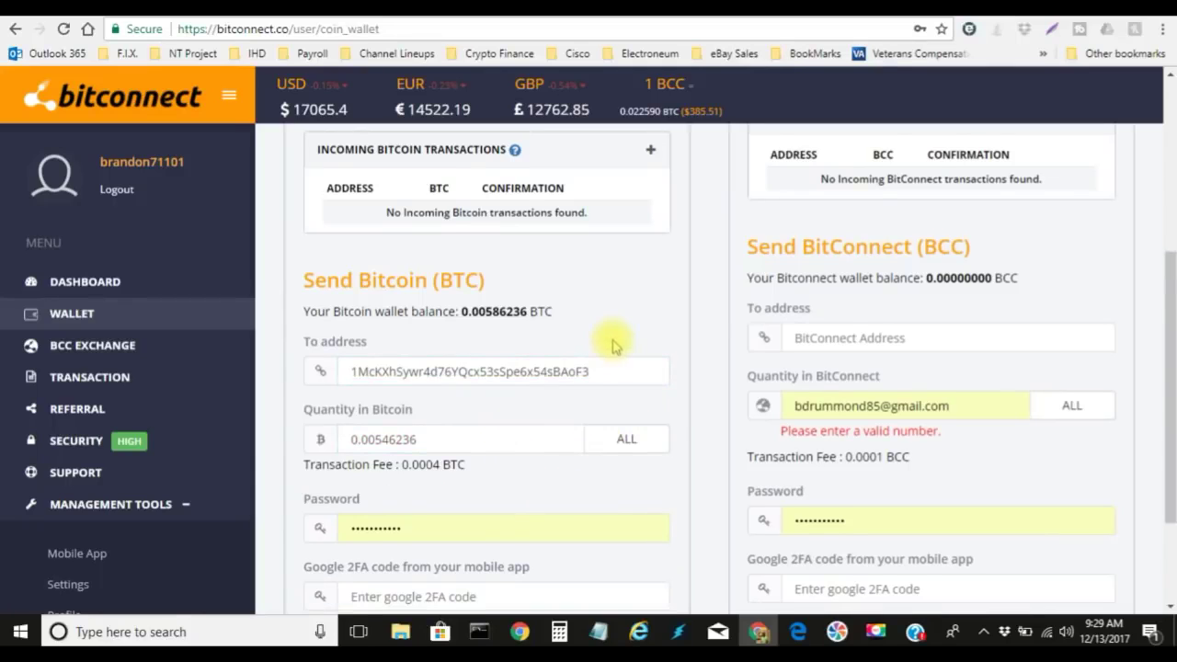
Enter the Google two-factor verification code and submit the BTC withdrawal
scroll(614, 346, "down", 2)
left_click(457, 447)
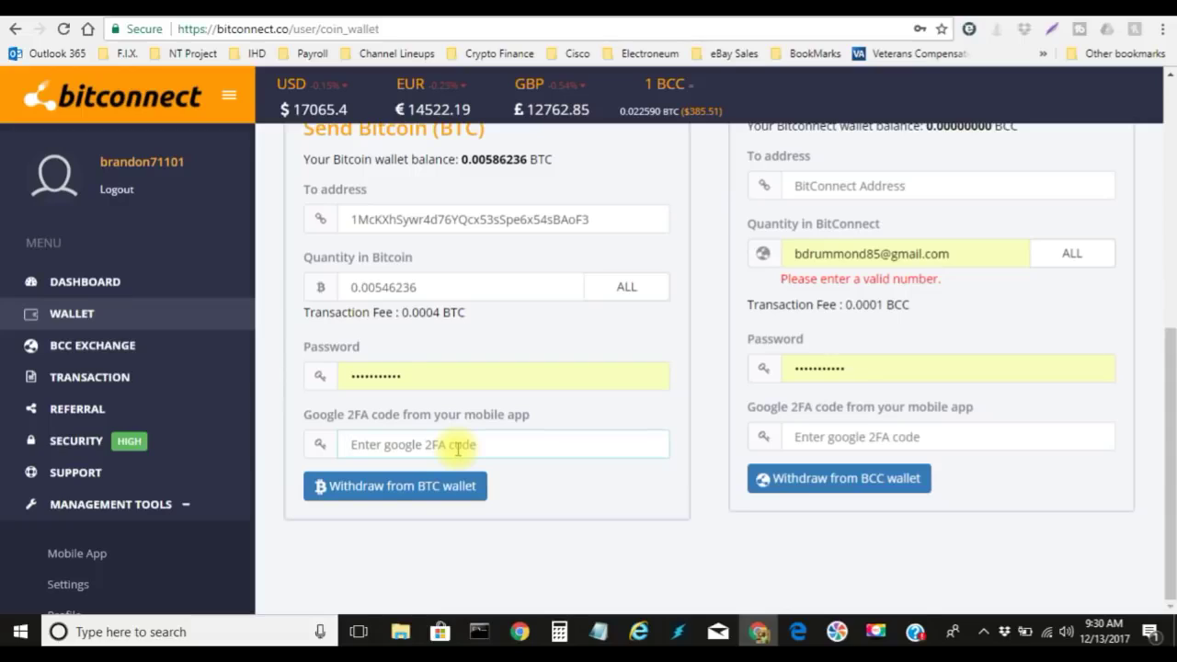
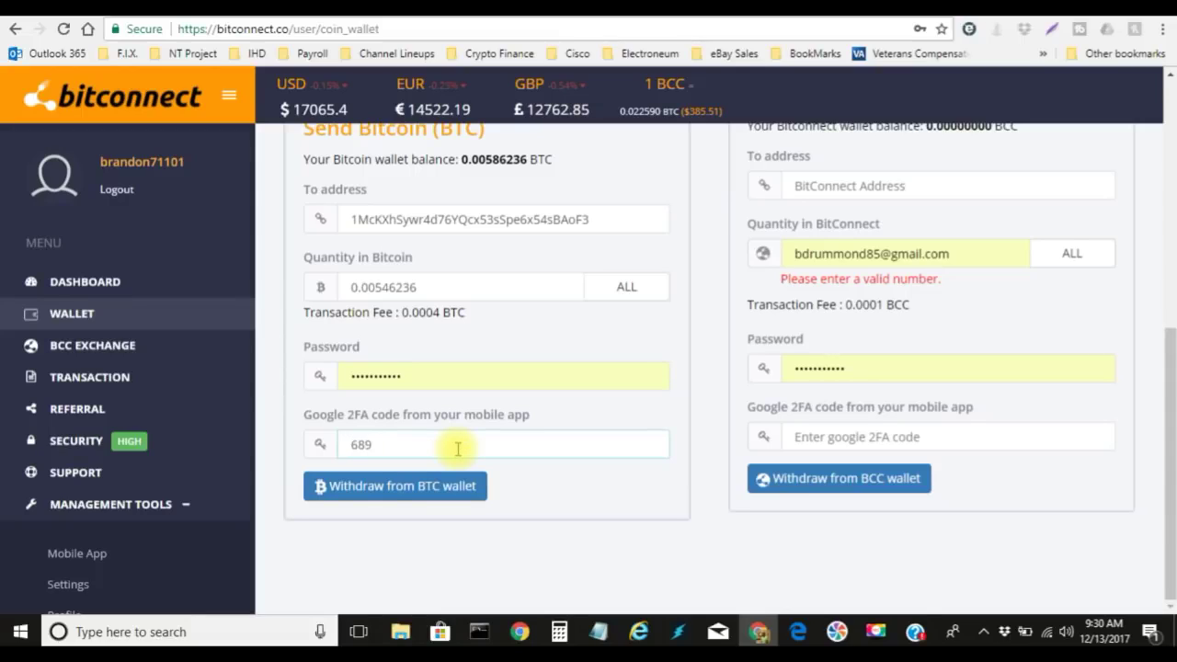
left_click(439, 485)
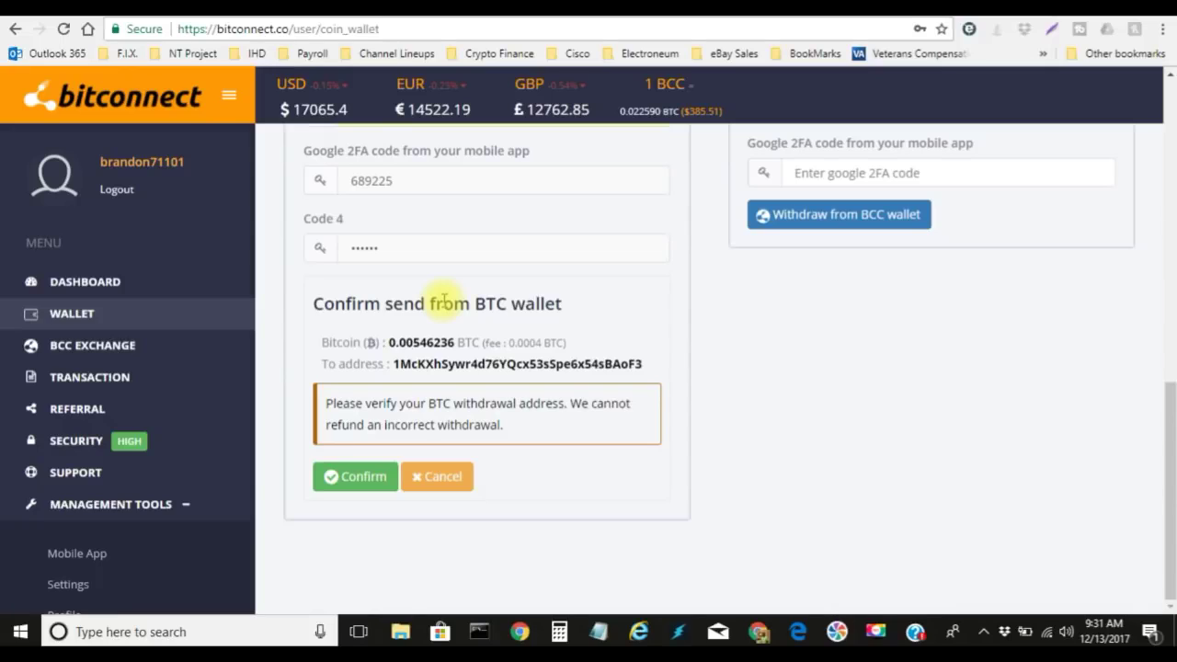
Confirm the 0.00546236 BTC send, then return to the Binance deposits page
left_click(409, 177)
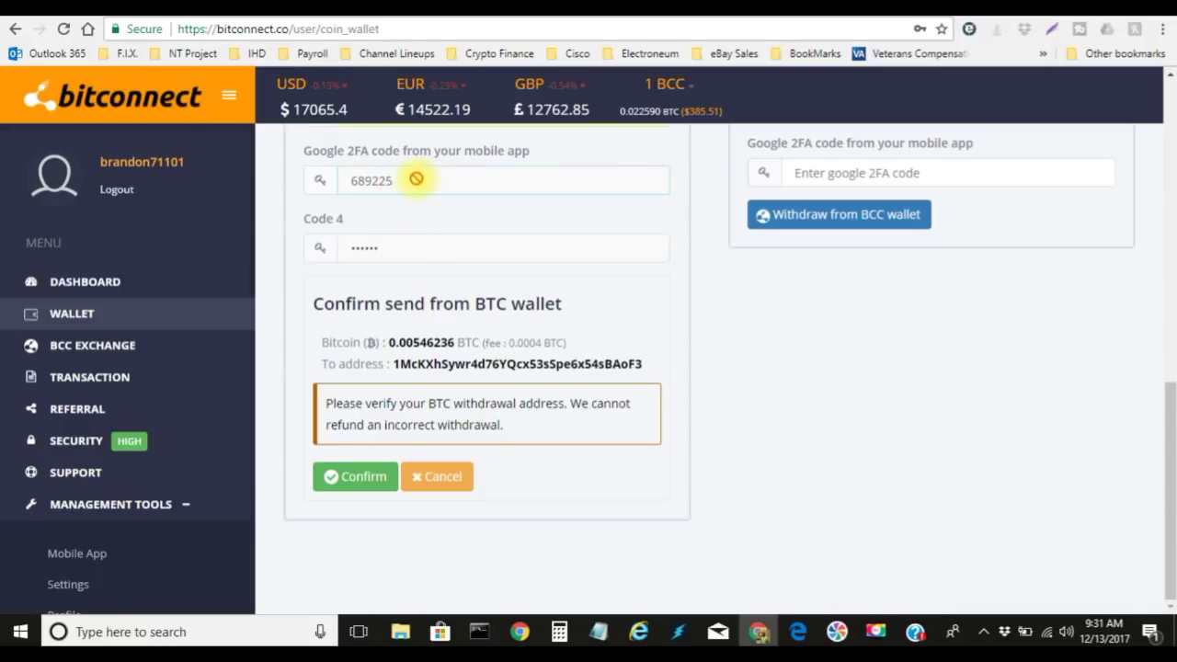
left_click(338, 478)
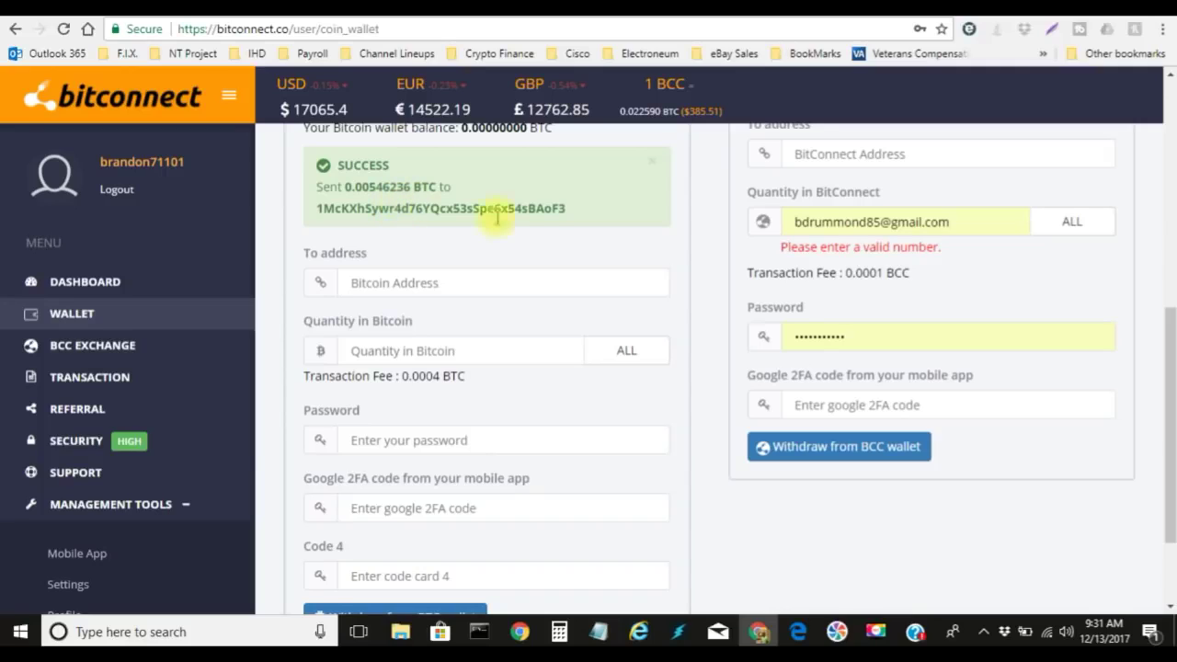
left_click(797, 632)
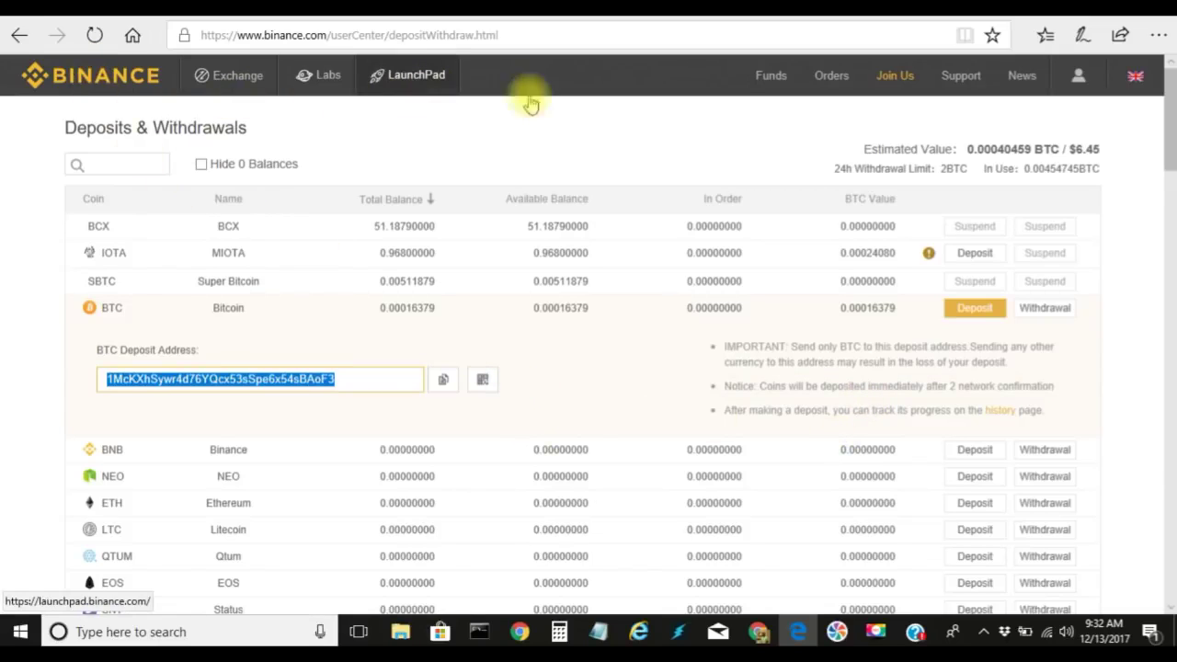
Reload Deposits & Withdrawals and scan the coin list for the arrived BTC deposit
left_click(95, 36)
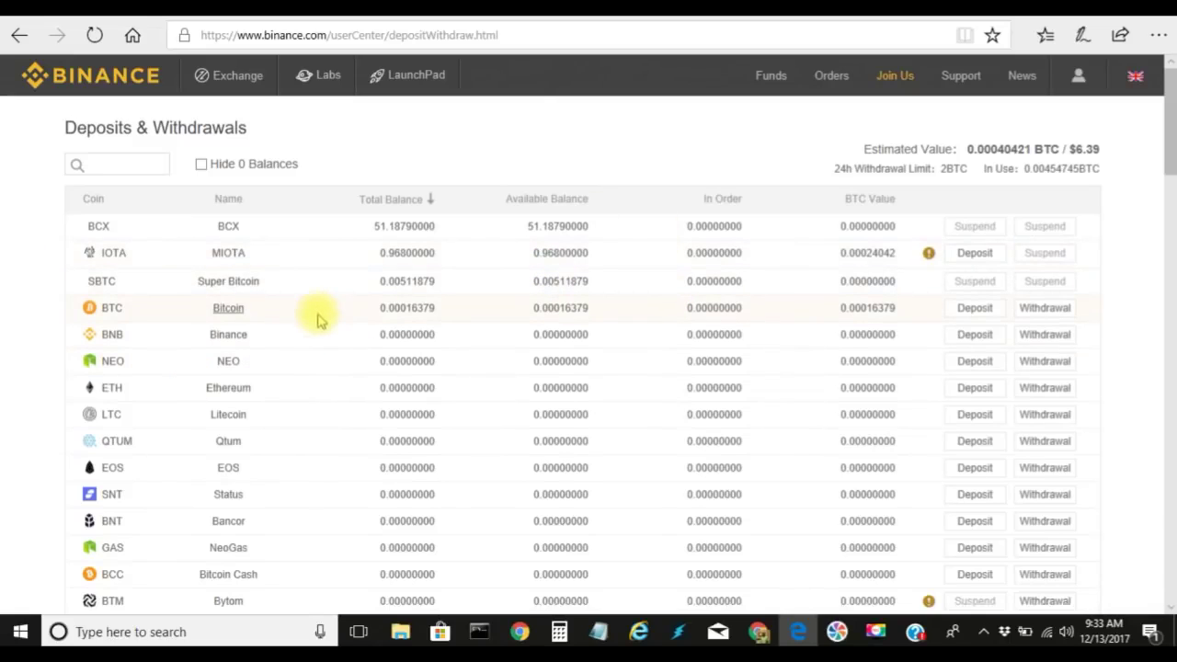
scroll(157, 276, "down", 1)
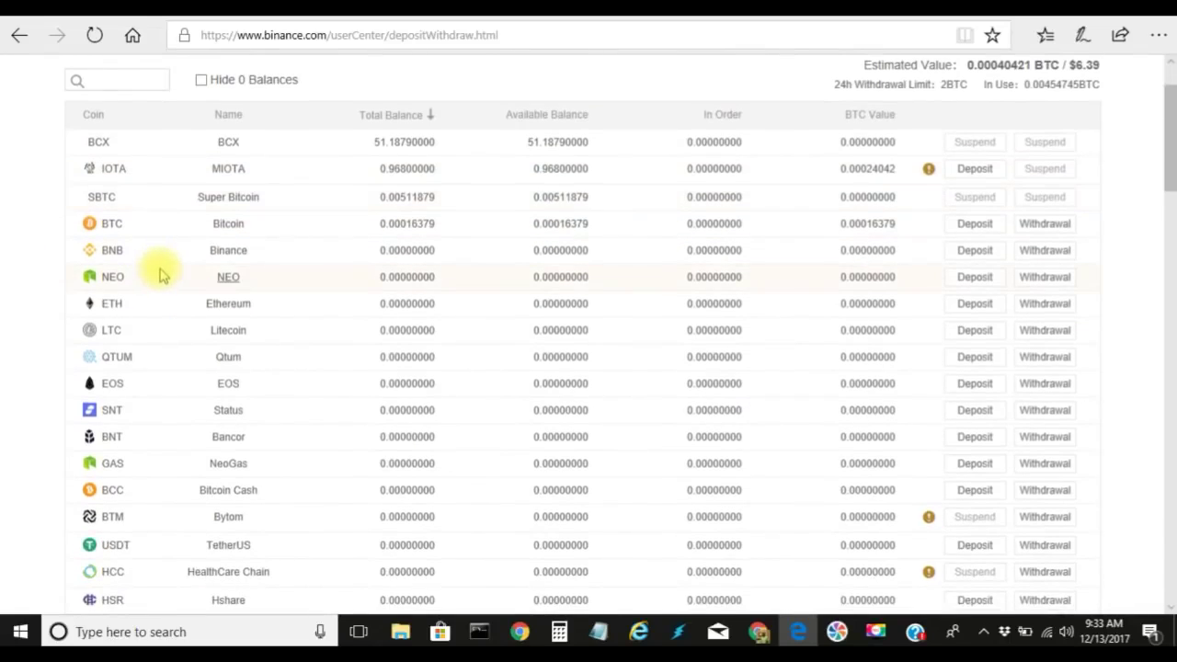
scroll(159, 275, "down", 1)
scroll(158, 273, "down", 1)
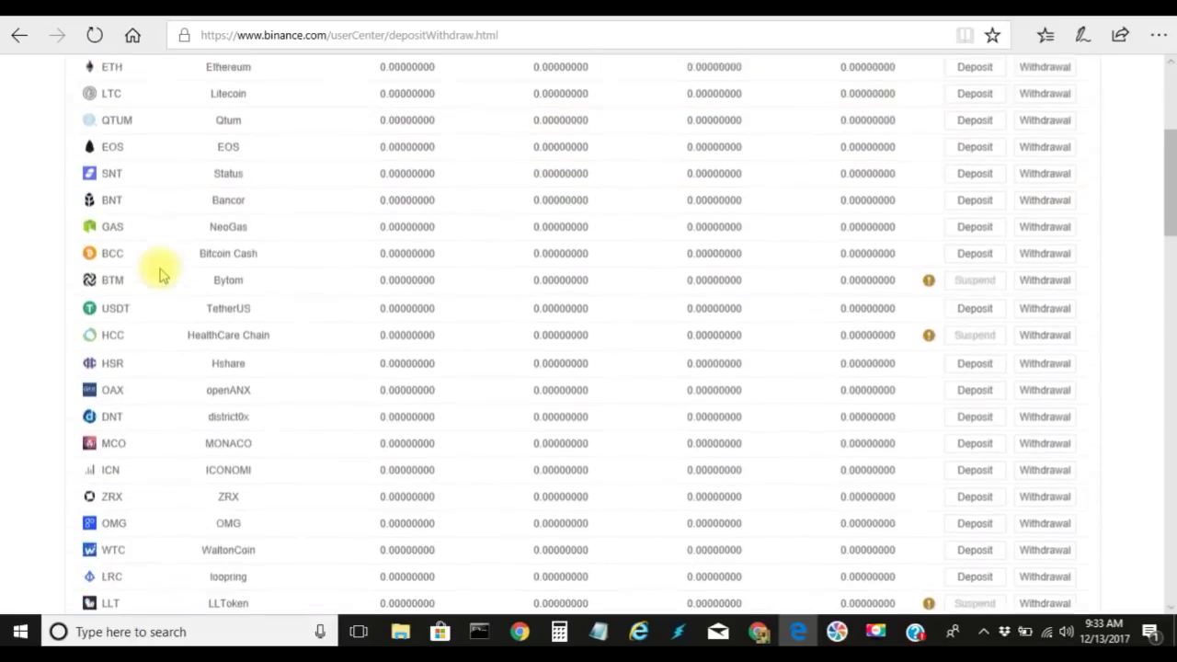
scroll(158, 273, "down", 1)
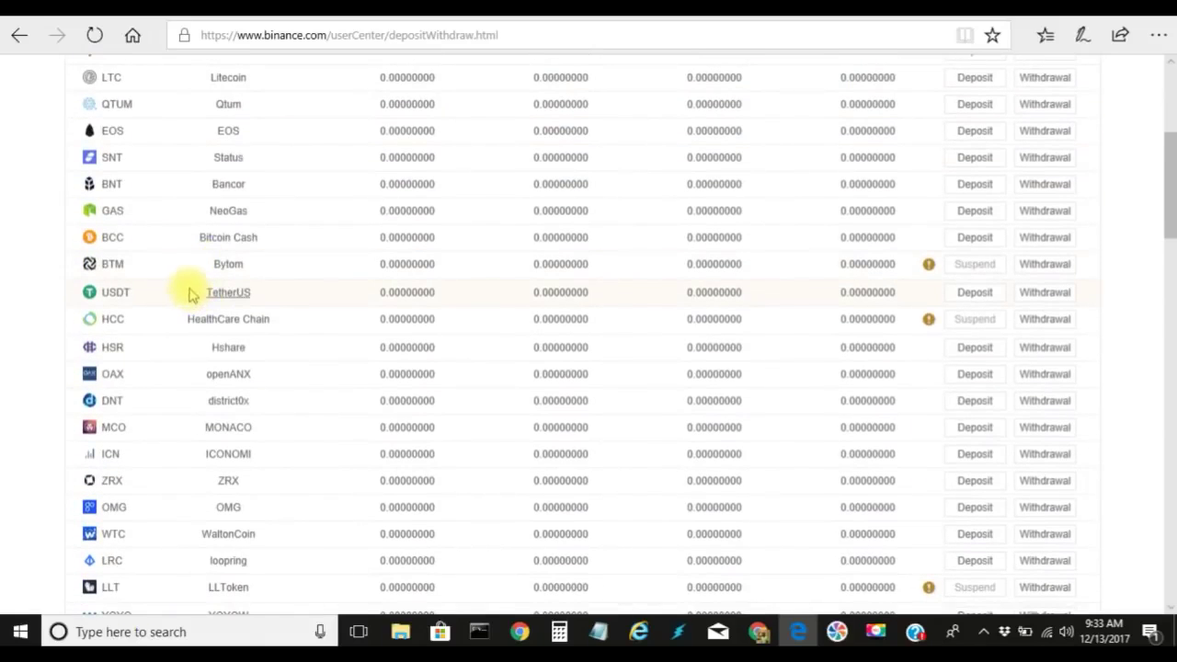
scroll(206, 276, "up", 1)
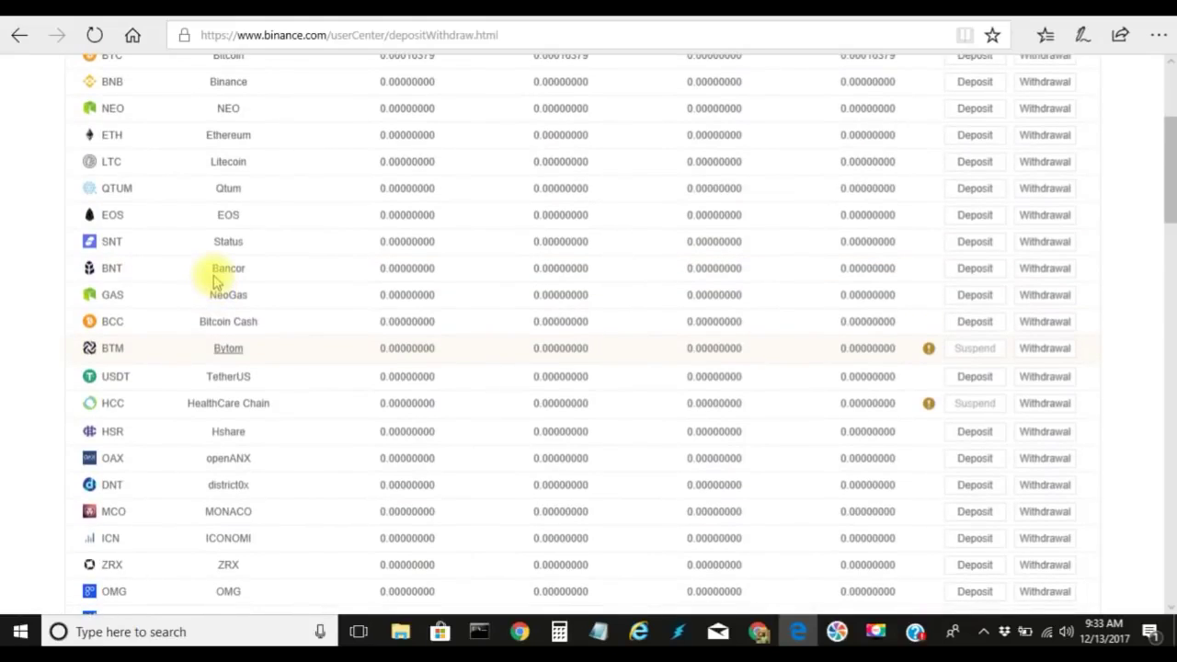
scroll(215, 281, "up", 2)
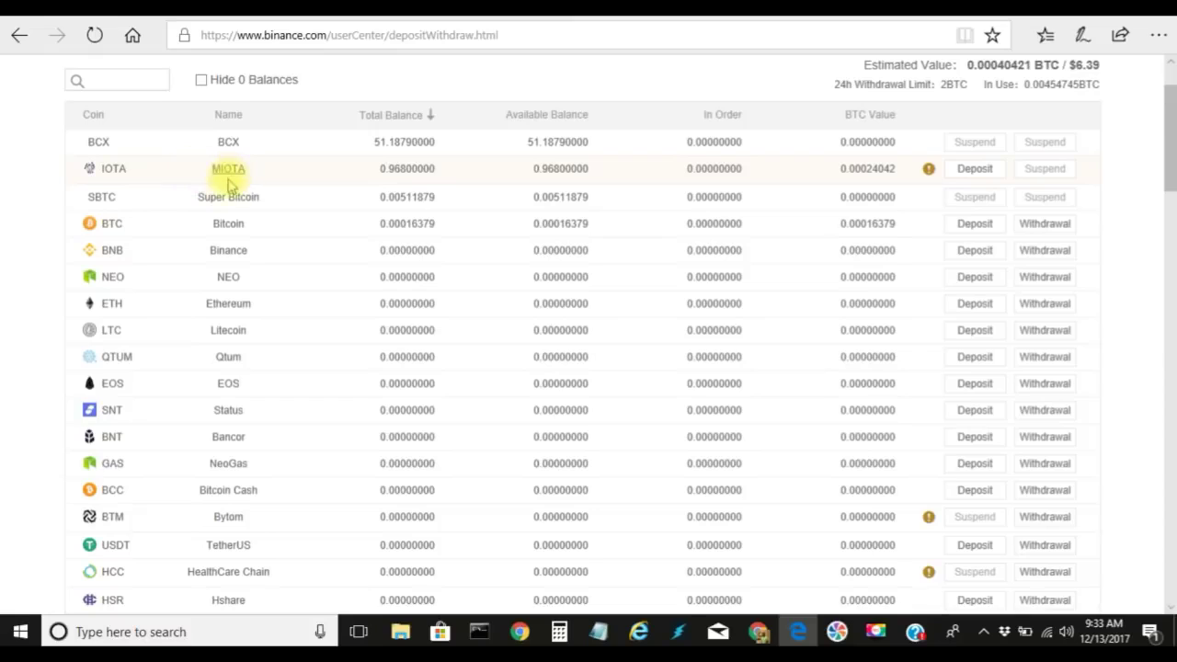
scroll(476, 187, "up", 1)
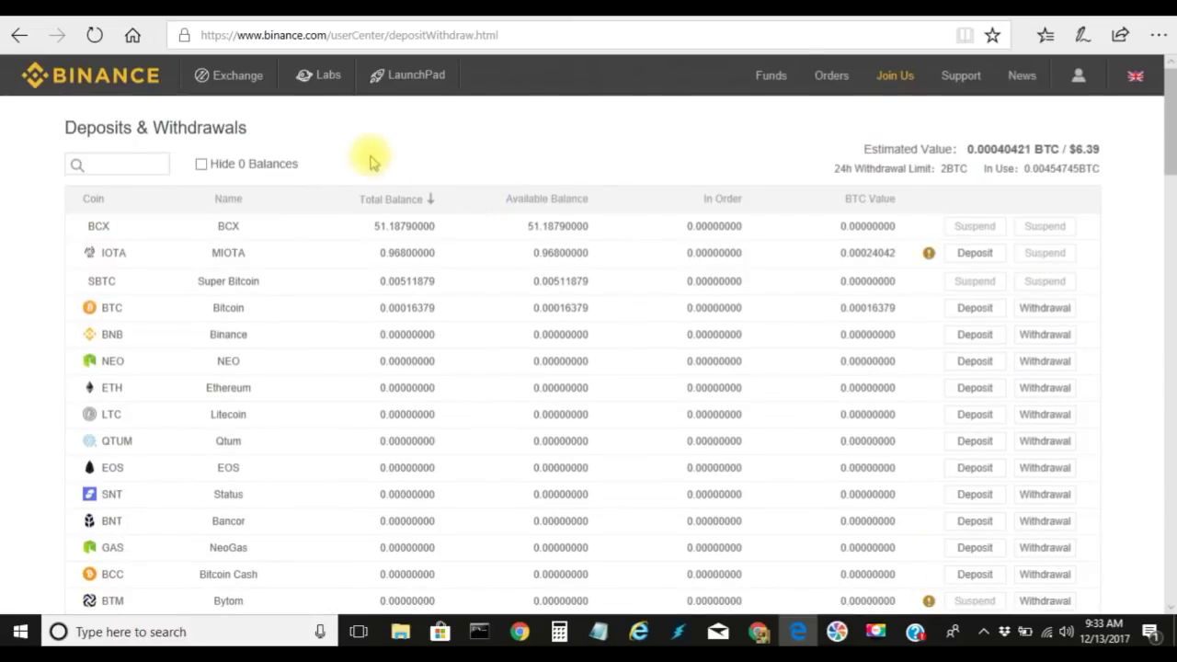
Open the Basic LTC/BTC exchange and review the Buy/Sell LTC panels and Open Orders
left_click(225, 120)
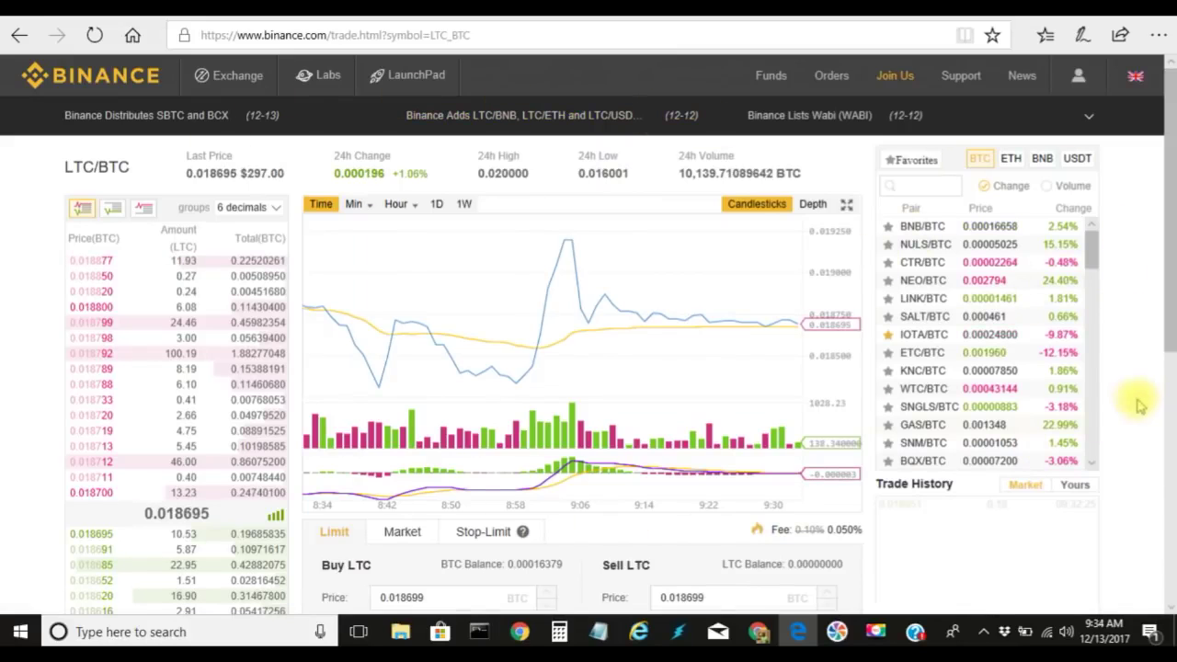
scroll(1152, 331, "down", 2)
scroll(1152, 331, "down", 3)
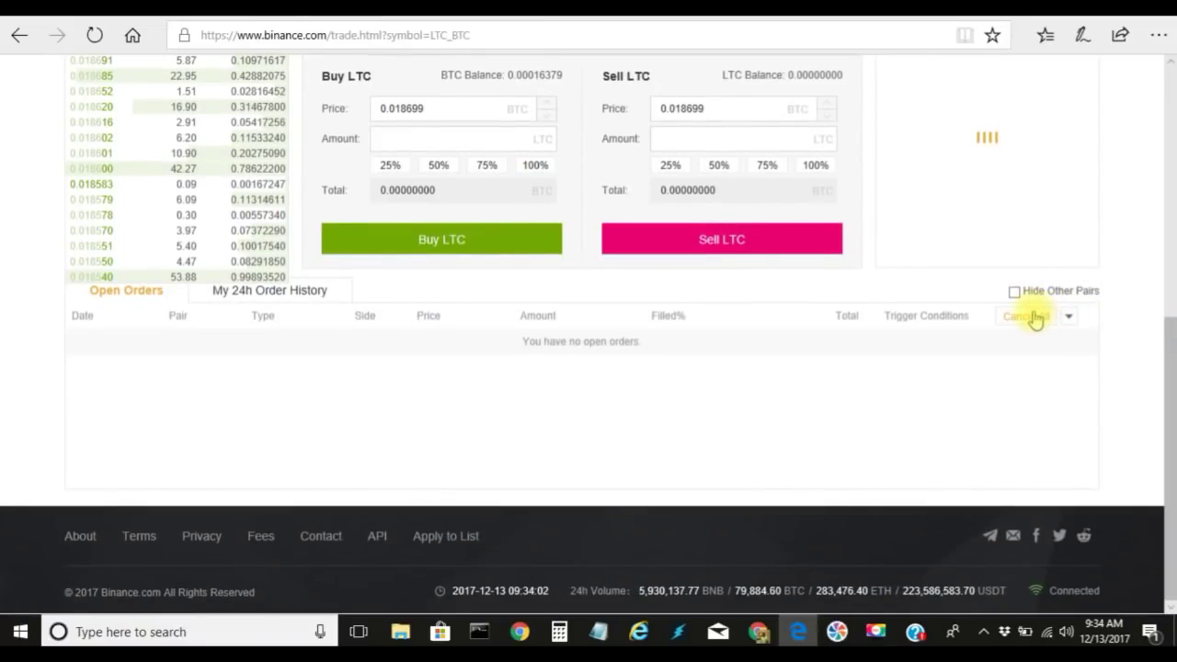
scroll(1100, 322, "up", 3)
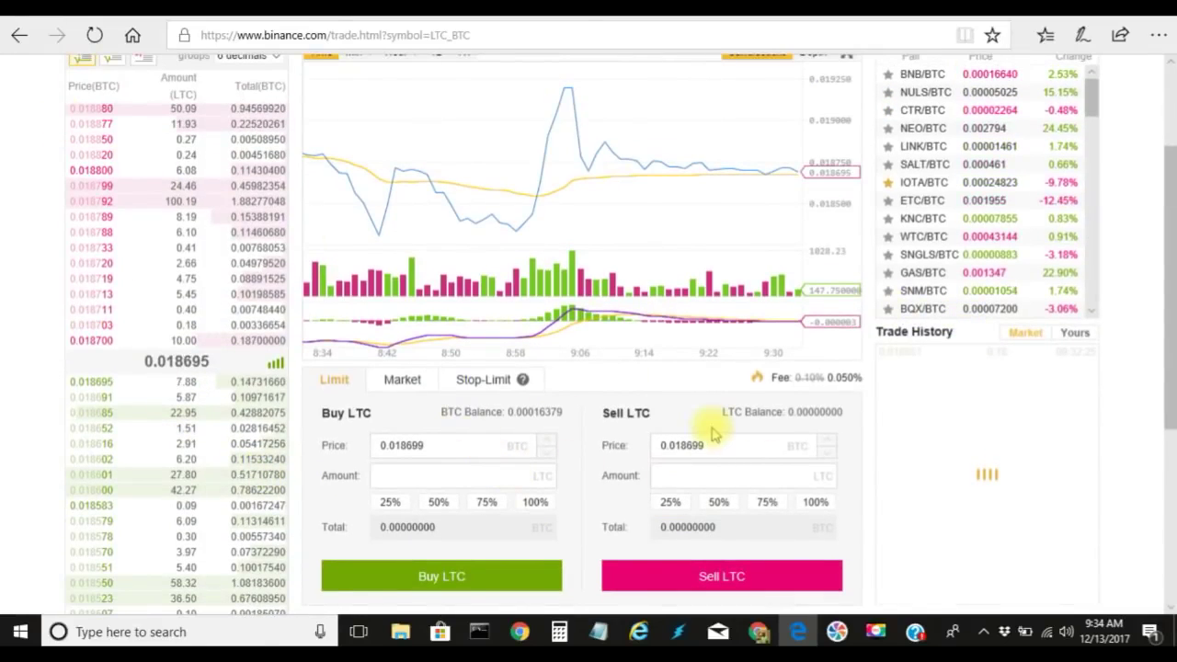
scroll(1124, 398, "up", 2)
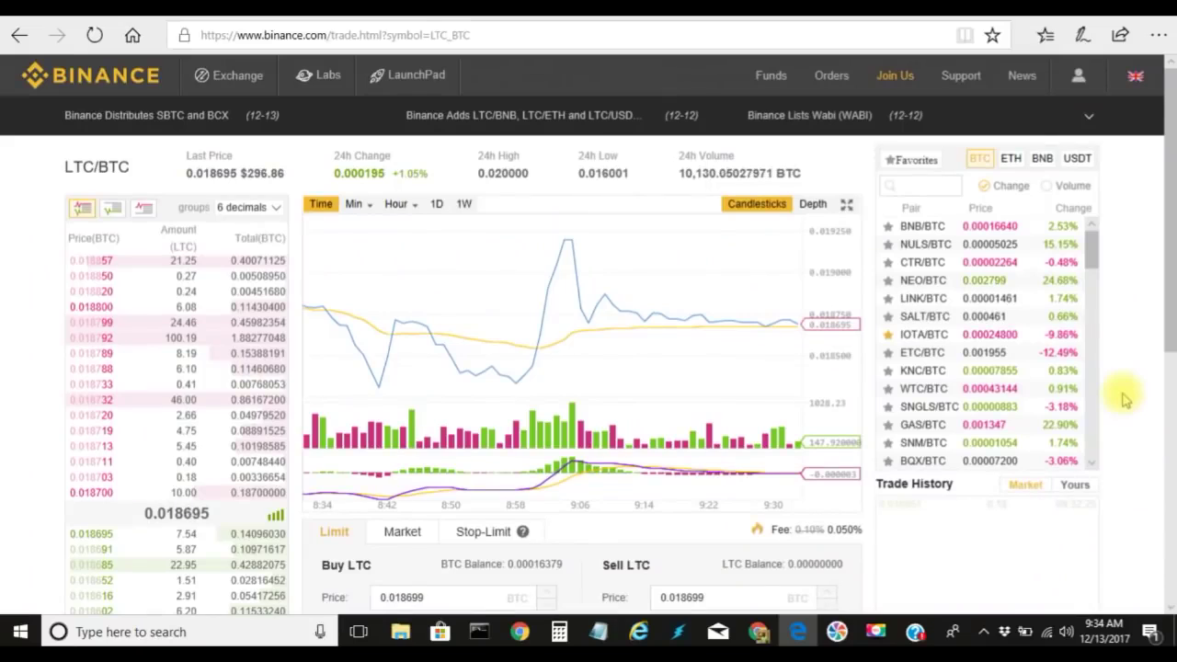